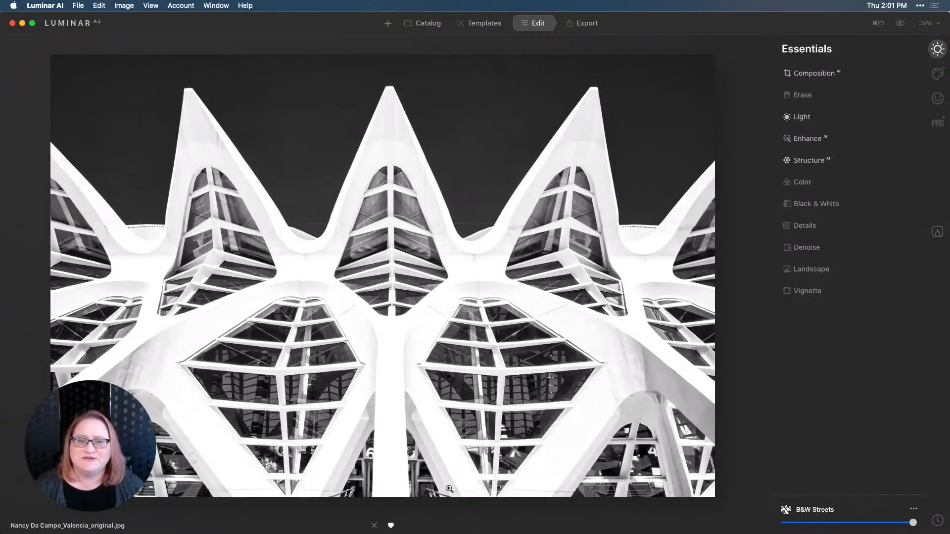
# Step: Compare the edited photo with its unedited version, and revert it to the Original state in the edit history
pyautogui.click(902, 25)
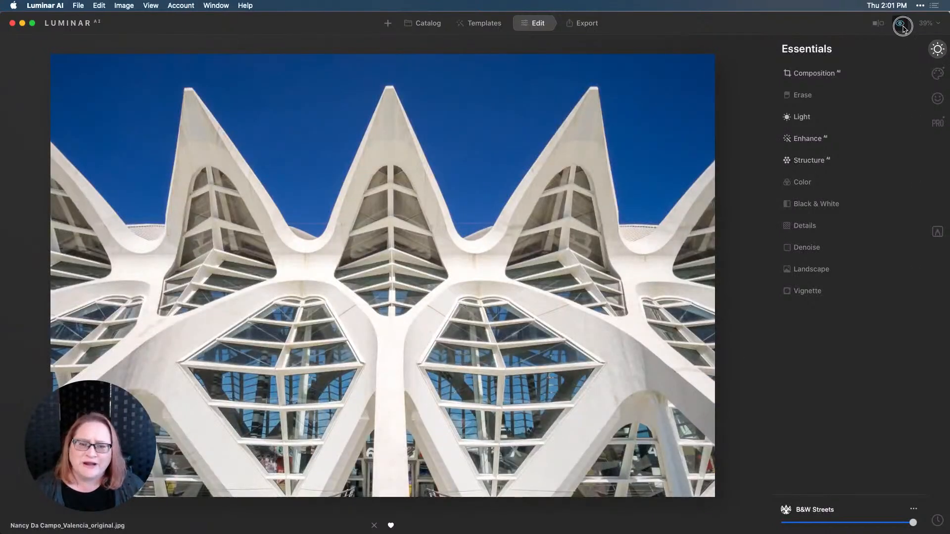
pyautogui.click(902, 27)
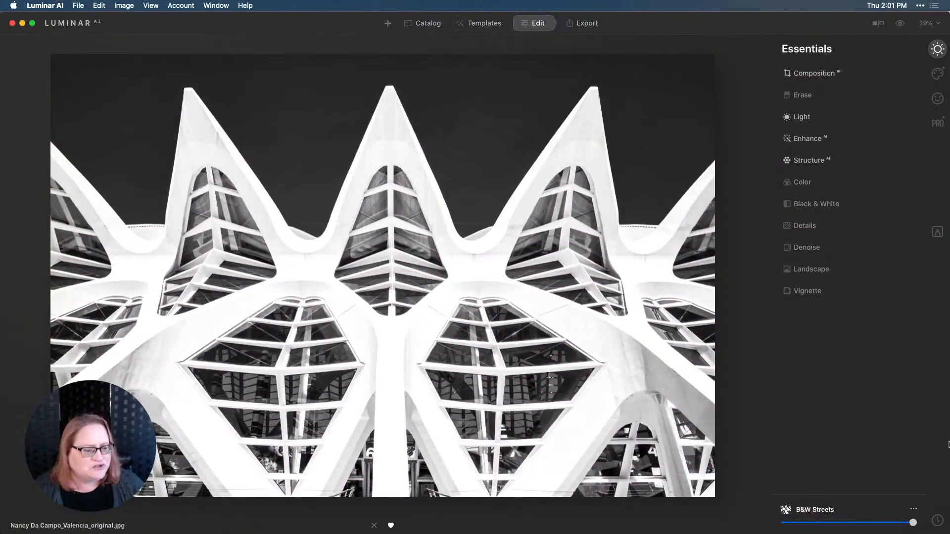
pyautogui.click(937, 521)
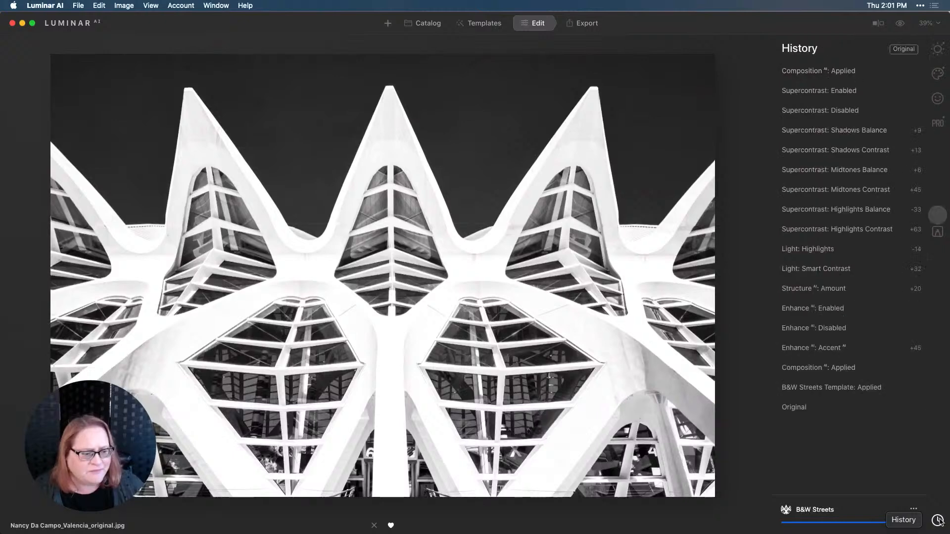
pyautogui.click(825, 410)
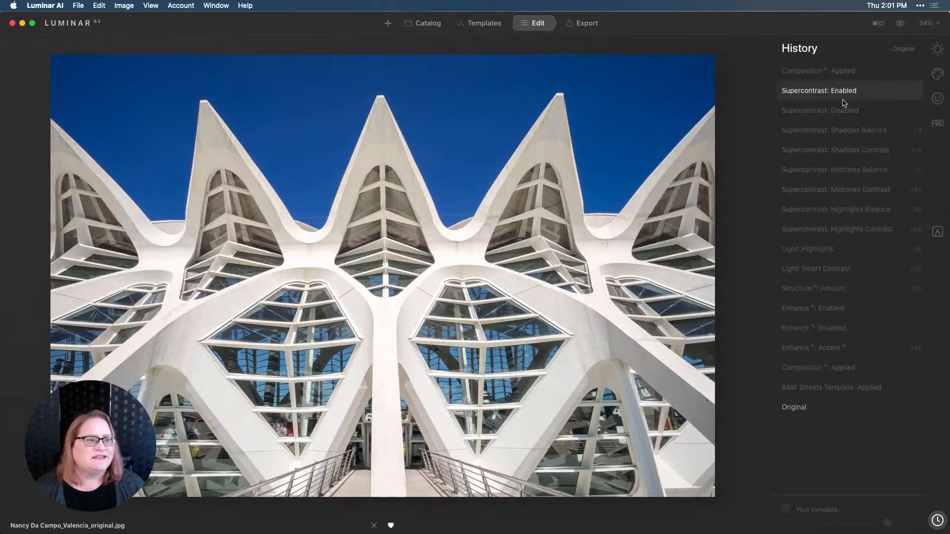
# Step: Apply the B&W Streets template from the Big City Lights collection to the building photo
pyautogui.click(477, 23)
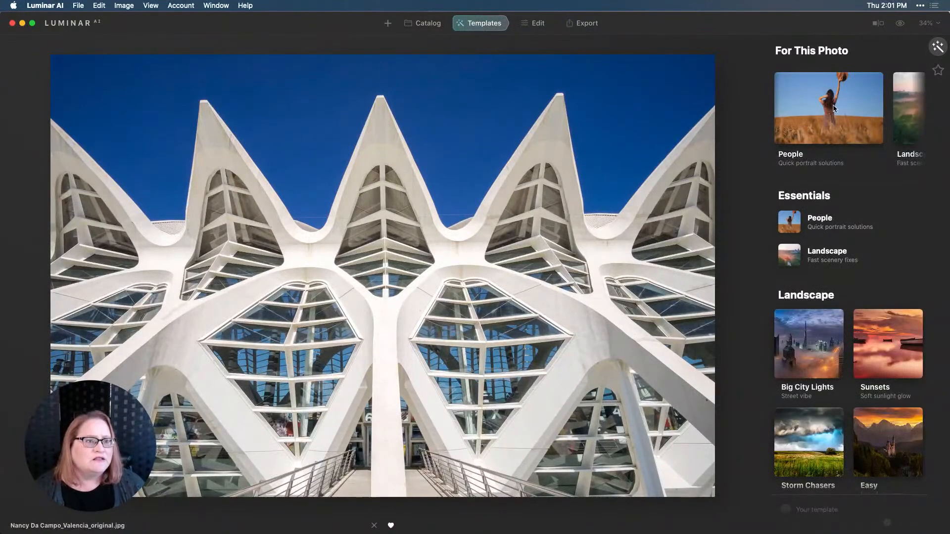
pyautogui.hscroll(5, 844, 101)
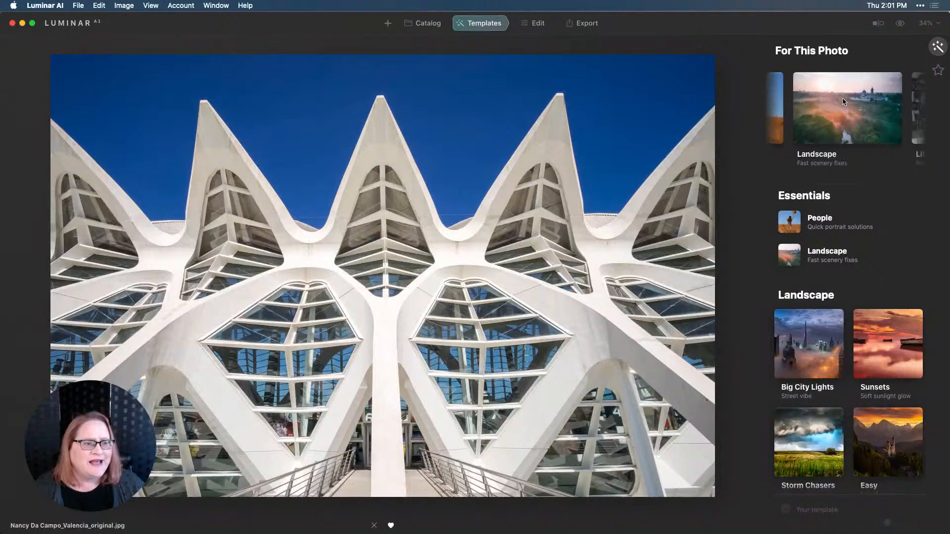
pyautogui.hscroll(-3, 844, 102)
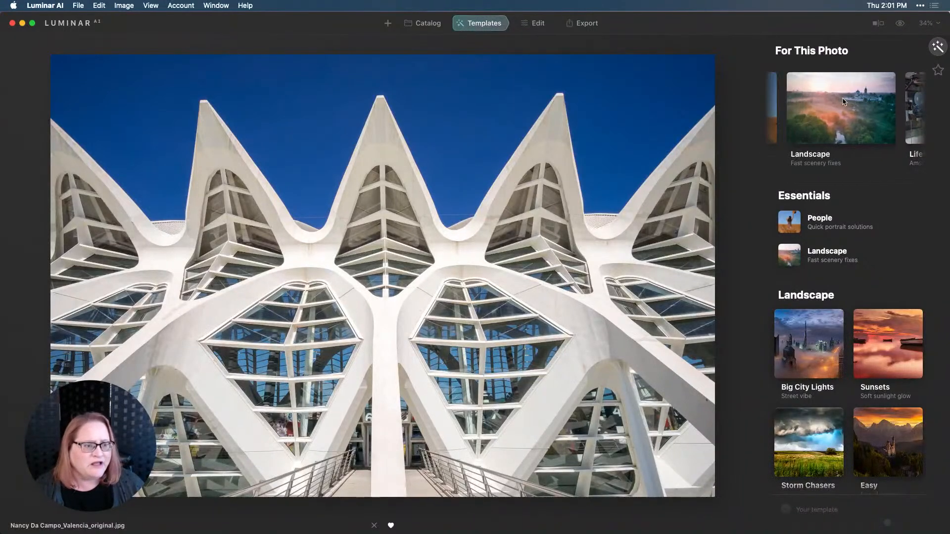
pyautogui.click(844, 102)
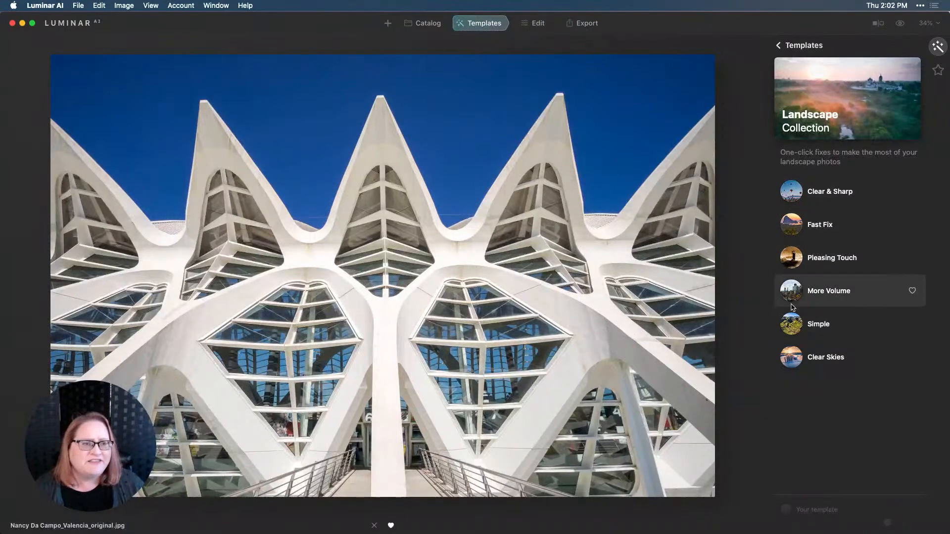
pyautogui.click(802, 46)
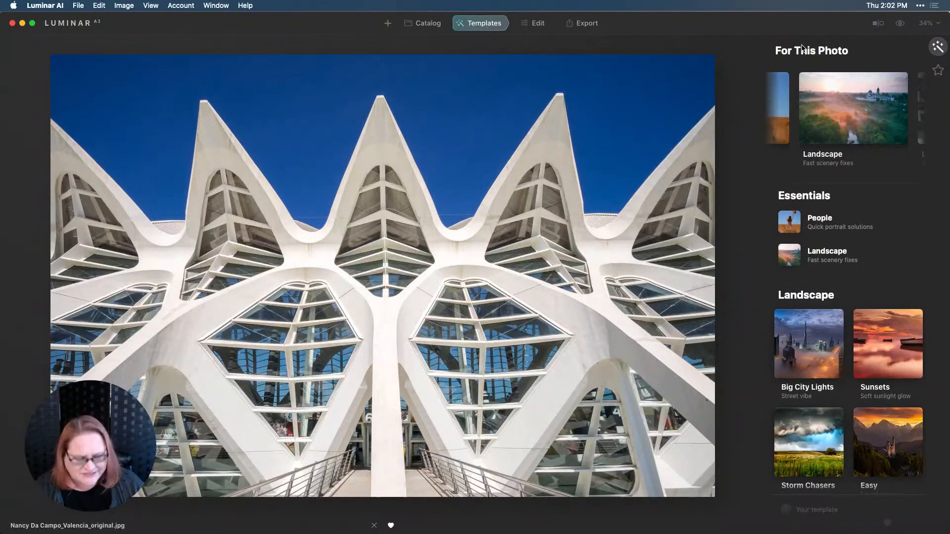
pyautogui.scroll(-3, 814, 190)
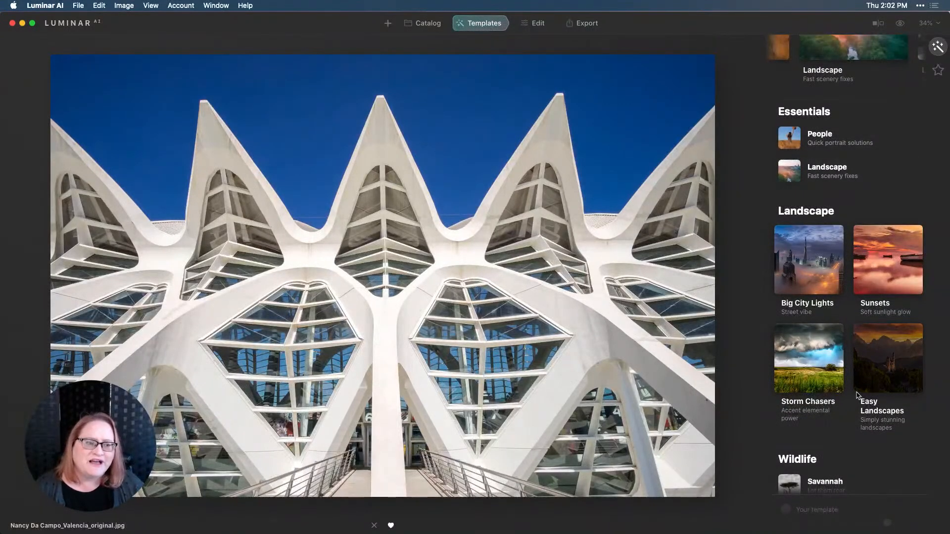
pyautogui.click(814, 278)
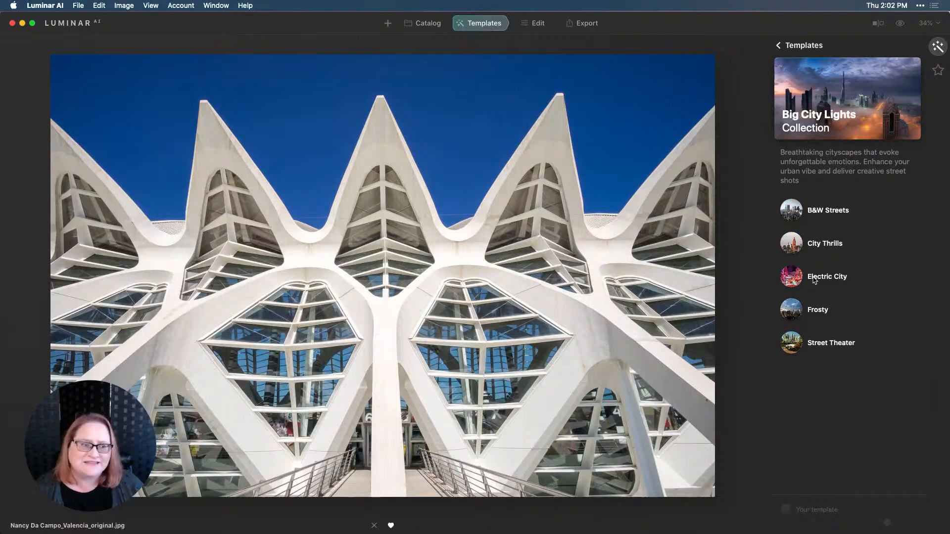
pyautogui.click(818, 214)
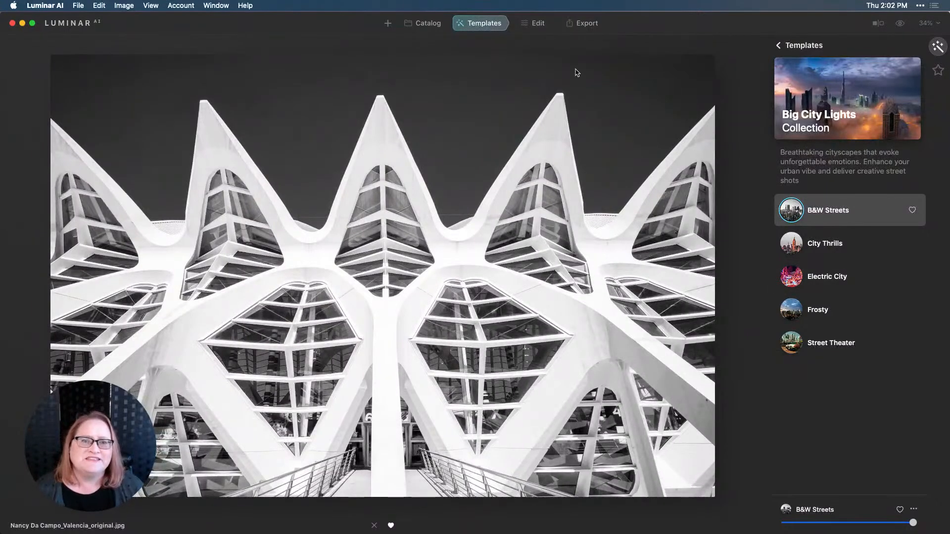
# Step: Crop the photo automatically with Composition AI in the Essentials tools, keeping the Original ratio
pyautogui.click(539, 26)
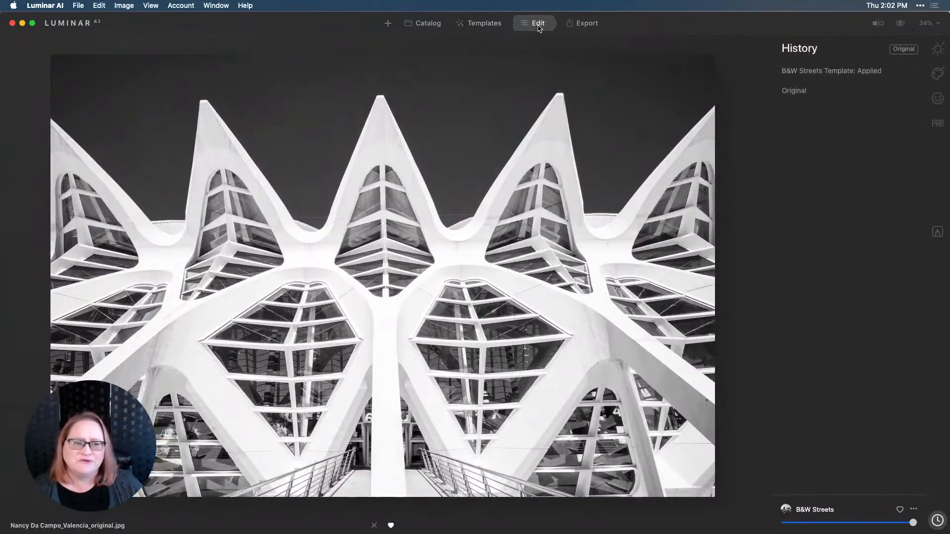
pyautogui.click(938, 53)
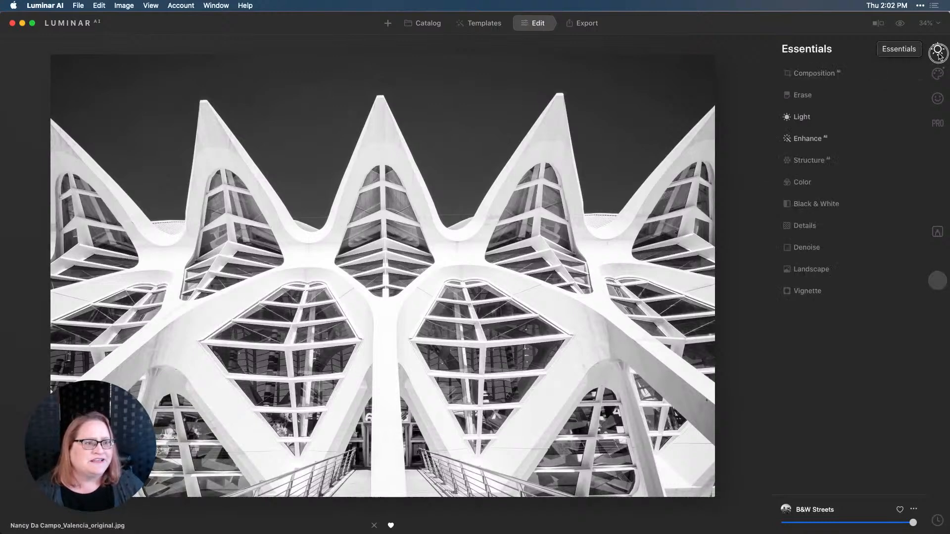
pyautogui.click(828, 76)
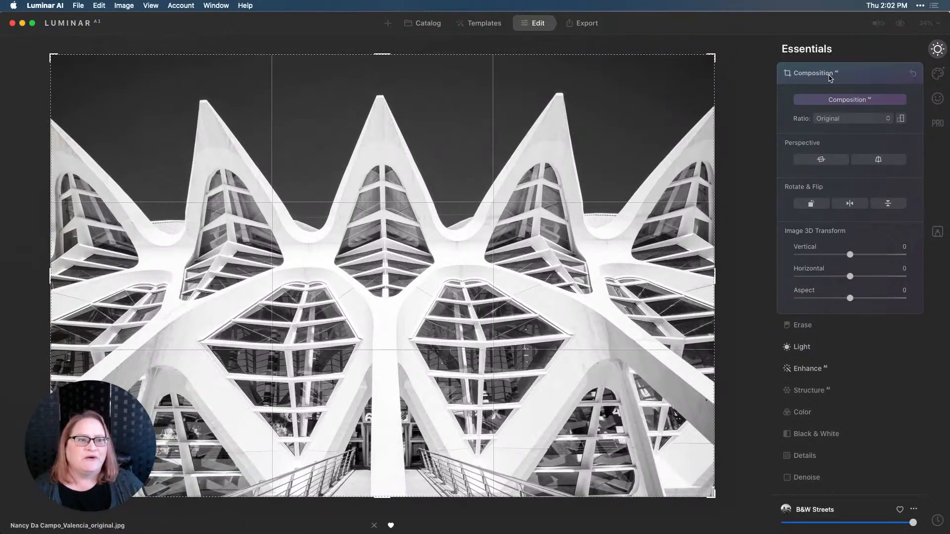
pyautogui.click(859, 101)
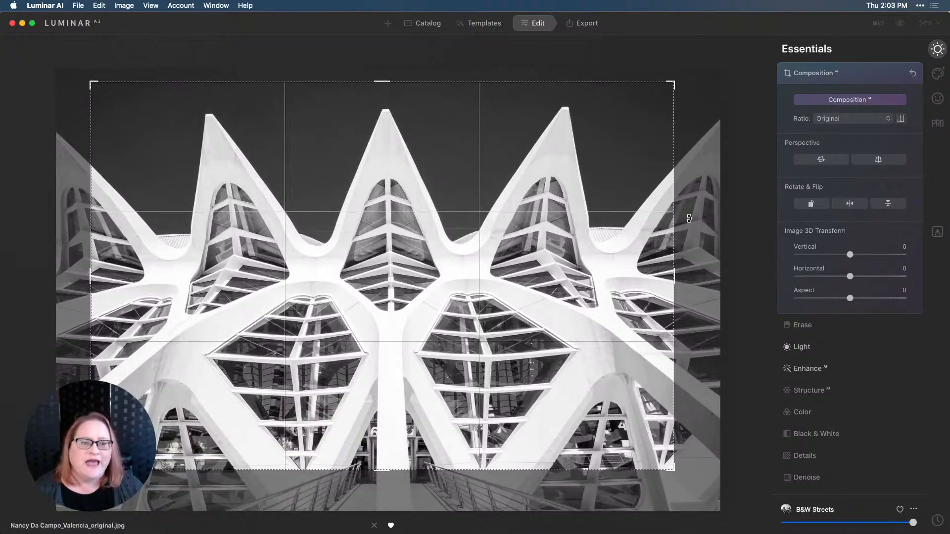
# Step: Rotate the photo slightly to straighten the building, centre it within the crop frame, and apply the crop
pyautogui.moveTo(689, 218); pyautogui.dragTo(695, 232)
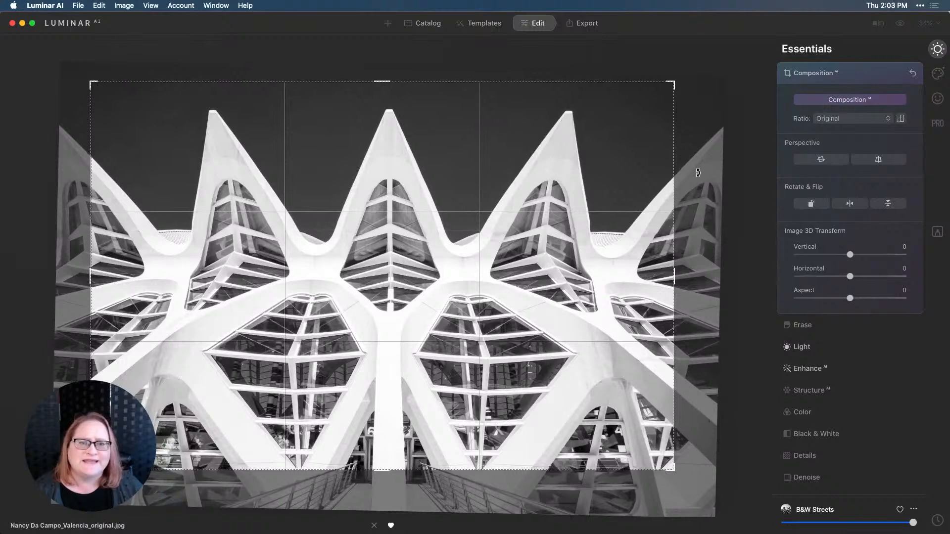
pyautogui.moveTo(698, 172); pyautogui.dragTo(699, 173)
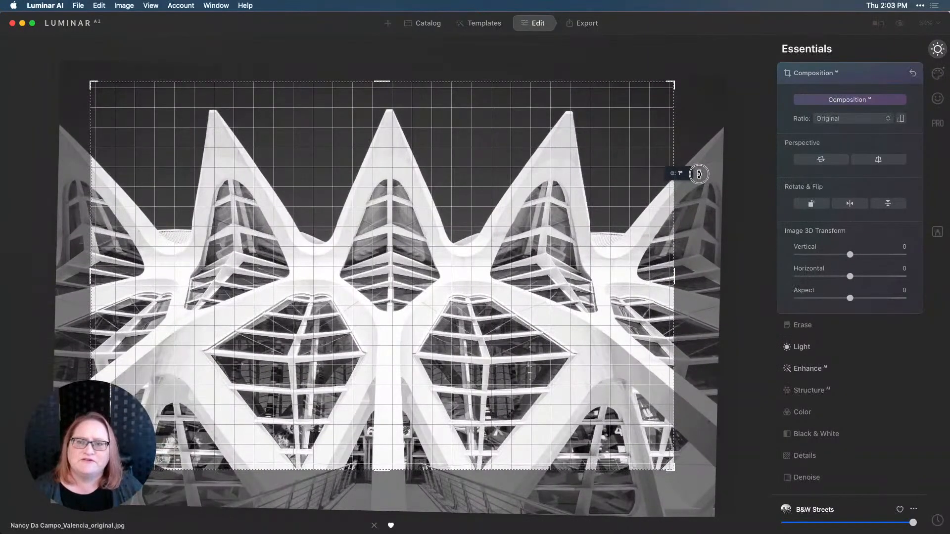
pyautogui.moveTo(699, 174); pyautogui.dragTo(698, 173)
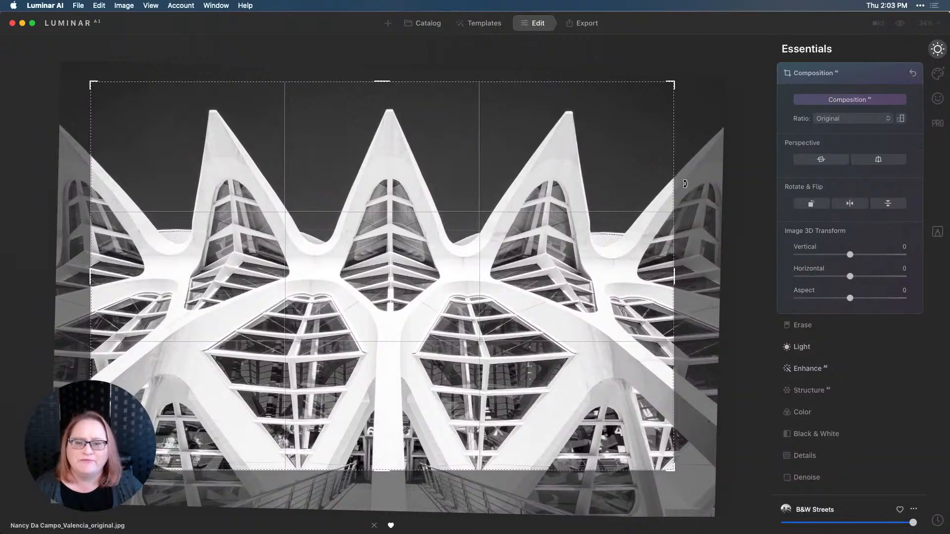
pyautogui.moveTo(425, 249); pyautogui.dragTo(423, 249)
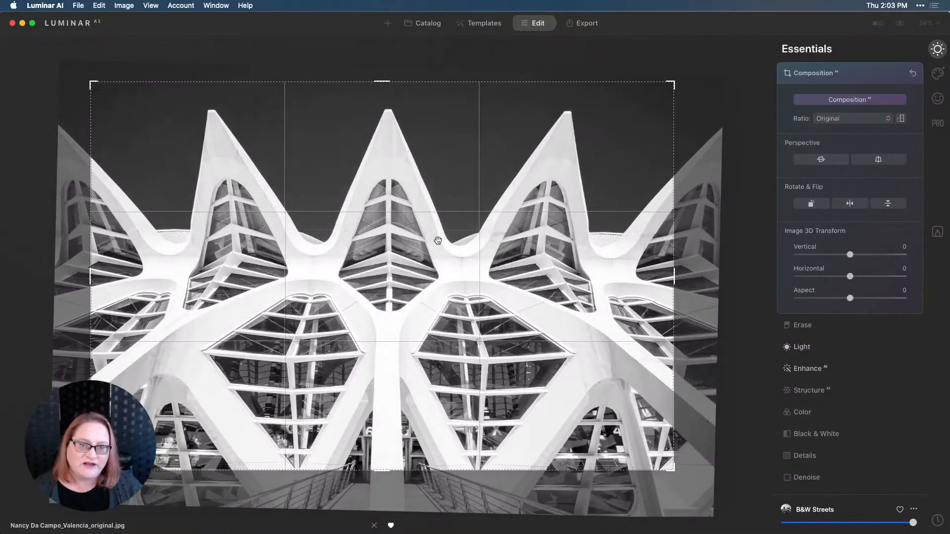
pyautogui.press('Return')
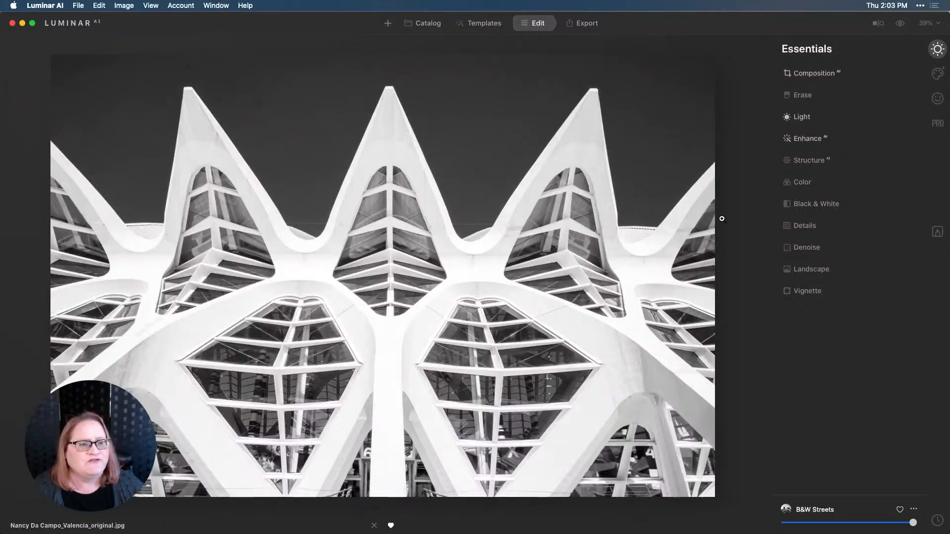
# Step: Set the Enhance AI Accent to 63 and the Smart Contrast of the Light tool to -22
pyautogui.click(804, 139)
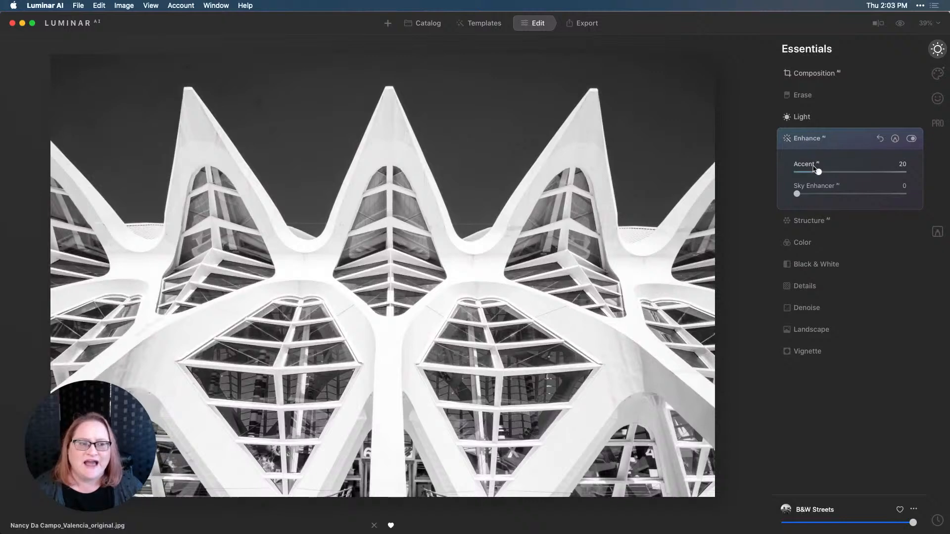
pyautogui.moveTo(818, 171); pyautogui.dragTo(864, 173)
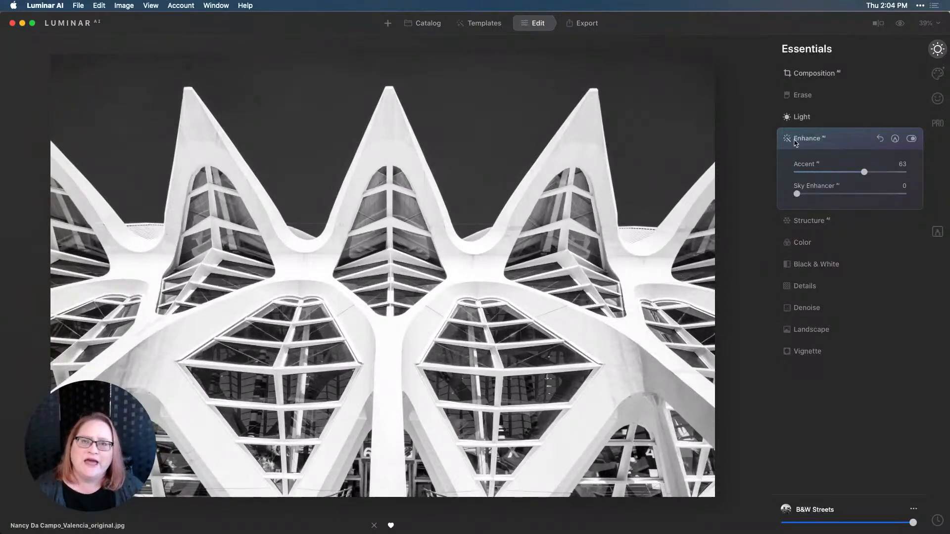
pyautogui.click(815, 118)
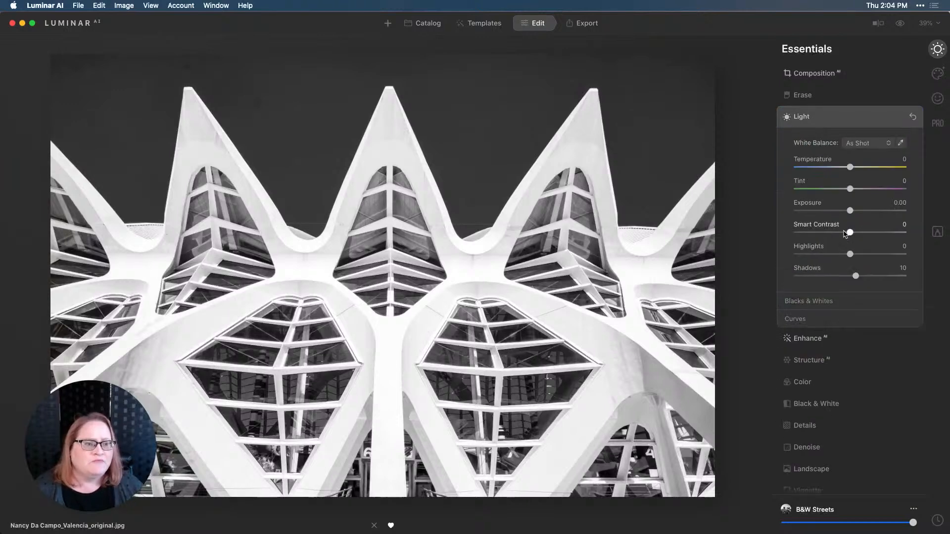
pyautogui.moveTo(850, 234); pyautogui.dragTo(872, 234)
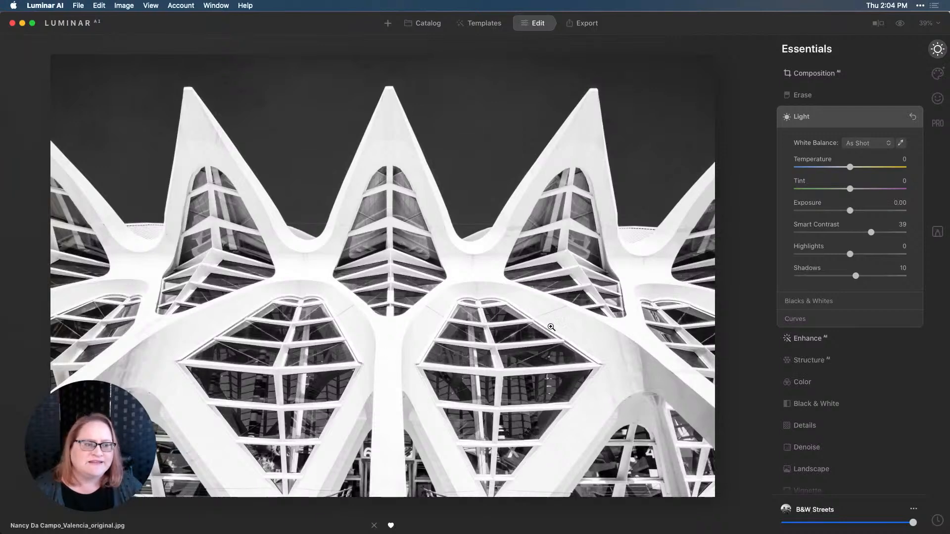
pyautogui.moveTo(872, 235); pyautogui.dragTo(838, 237)
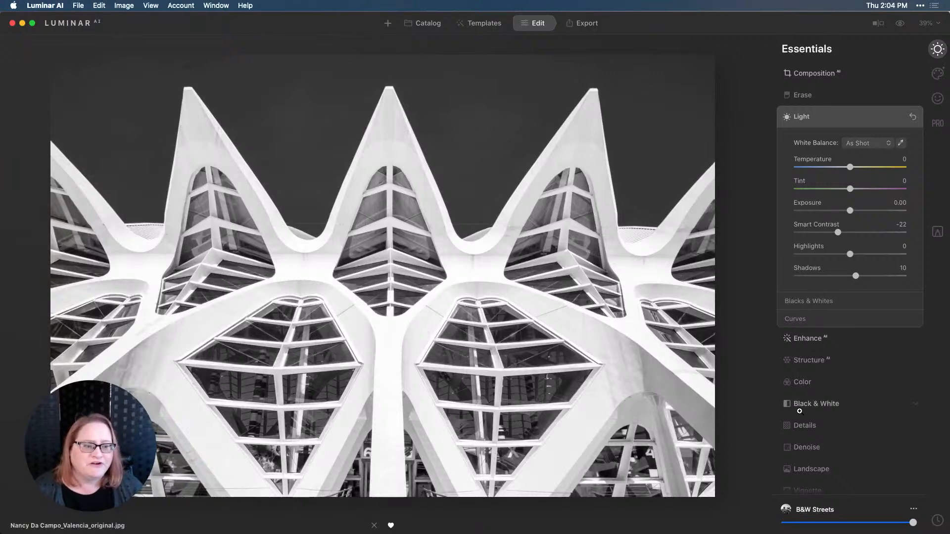
# Step: Set the Structure AI Amount to 22 to bring out the building's detail
pyautogui.click(807, 361)
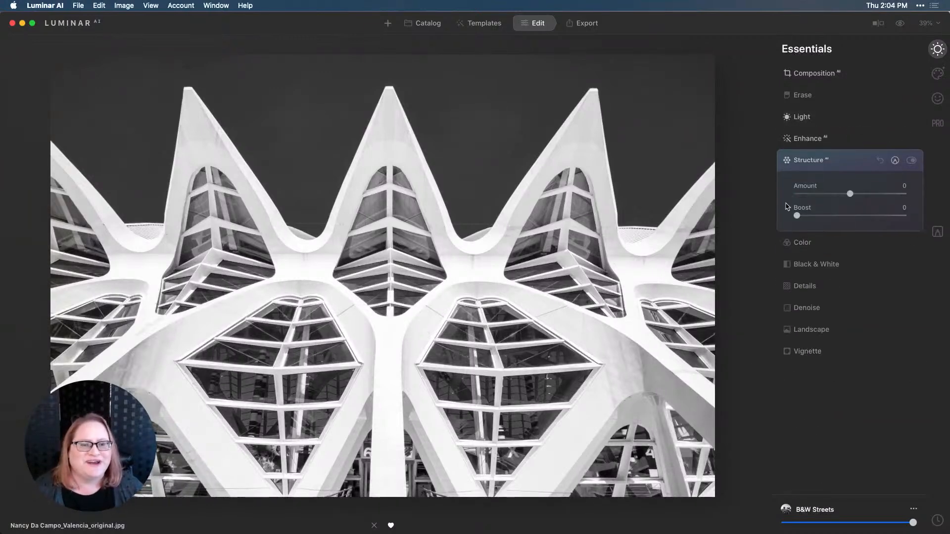
pyautogui.moveTo(851, 195); pyautogui.dragTo(865, 195)
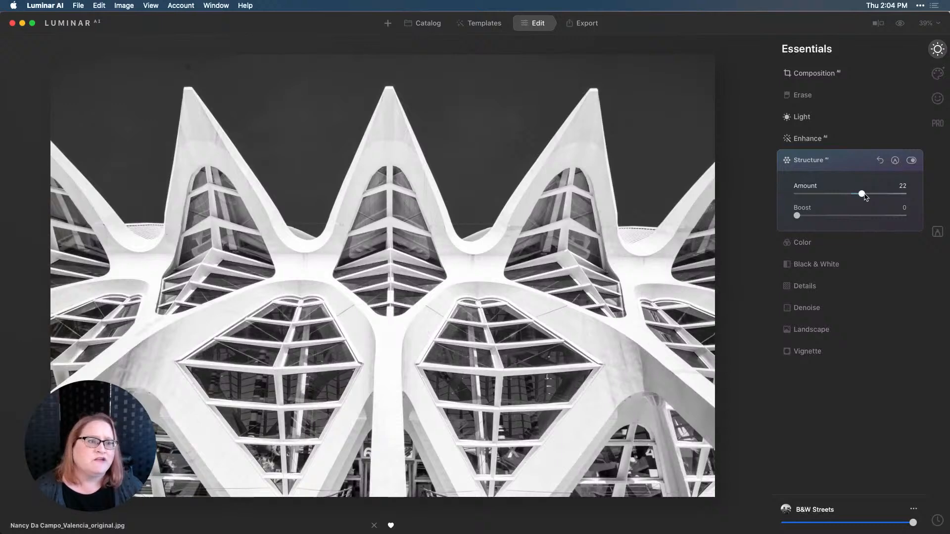
# Step: Set Supercontrast's Highlights Contrast to 13 and Highlights Balance to 6, and compare the photo with and without the effect
pyautogui.click(938, 124)
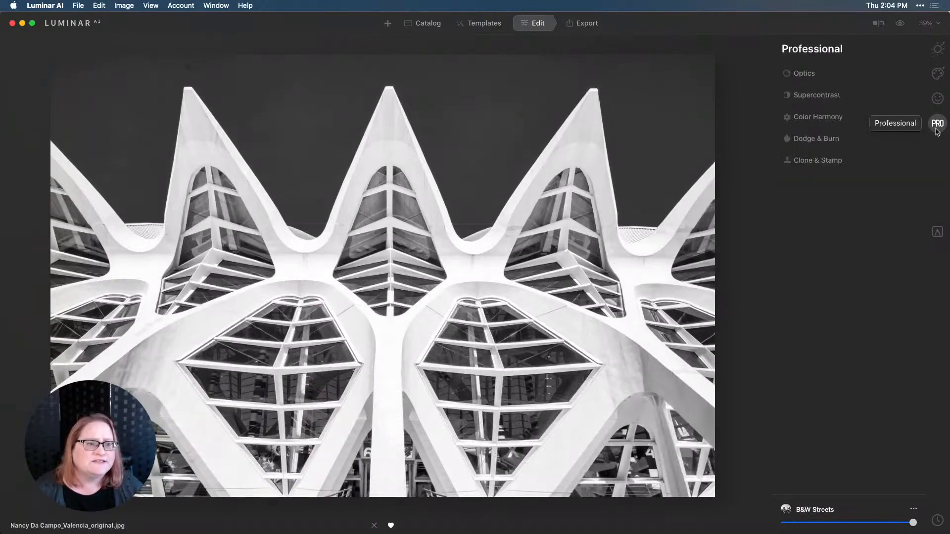
pyautogui.click(827, 96)
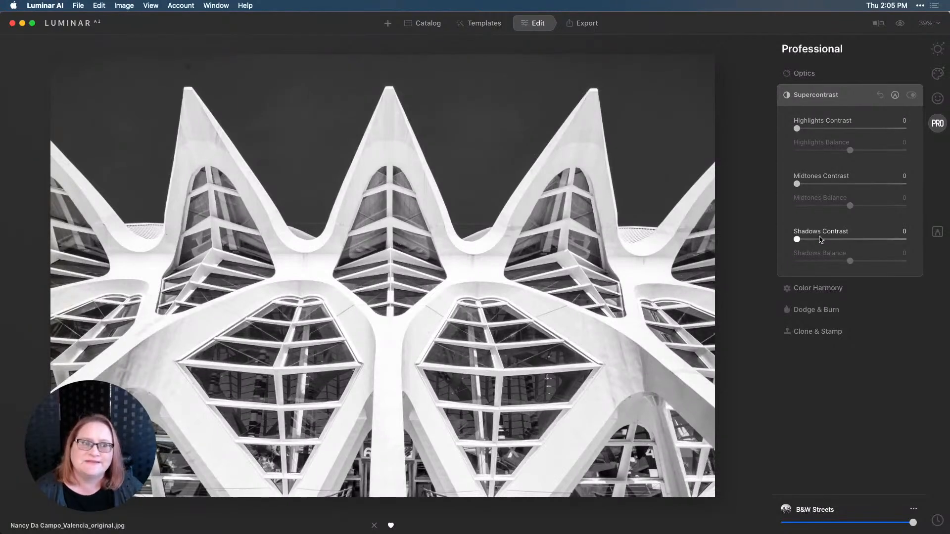
pyautogui.moveTo(797, 129); pyautogui.dragTo(855, 153)
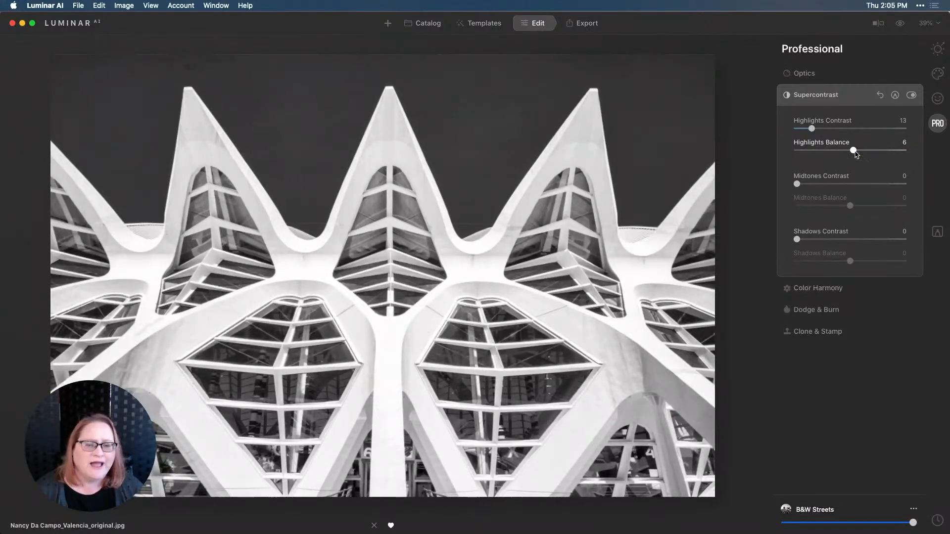
pyautogui.click(913, 96)
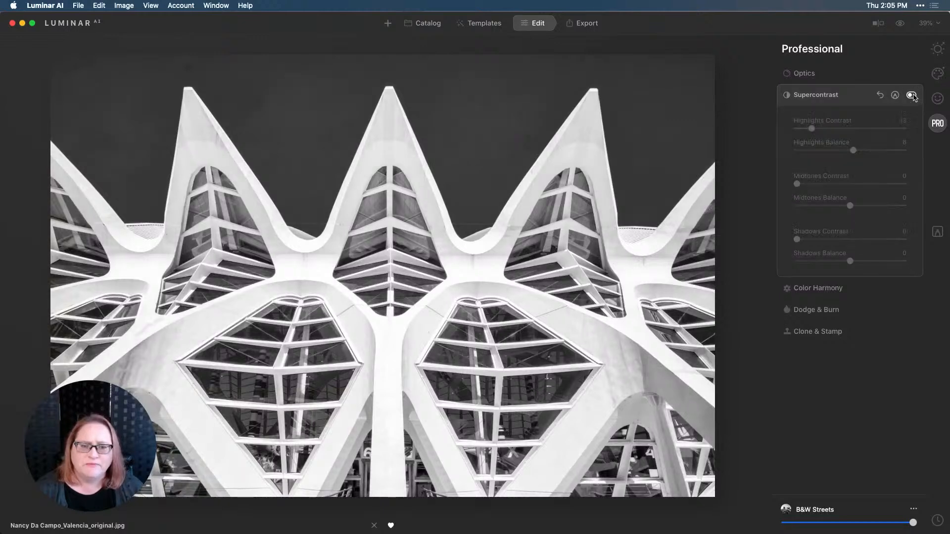
pyautogui.click(913, 96)
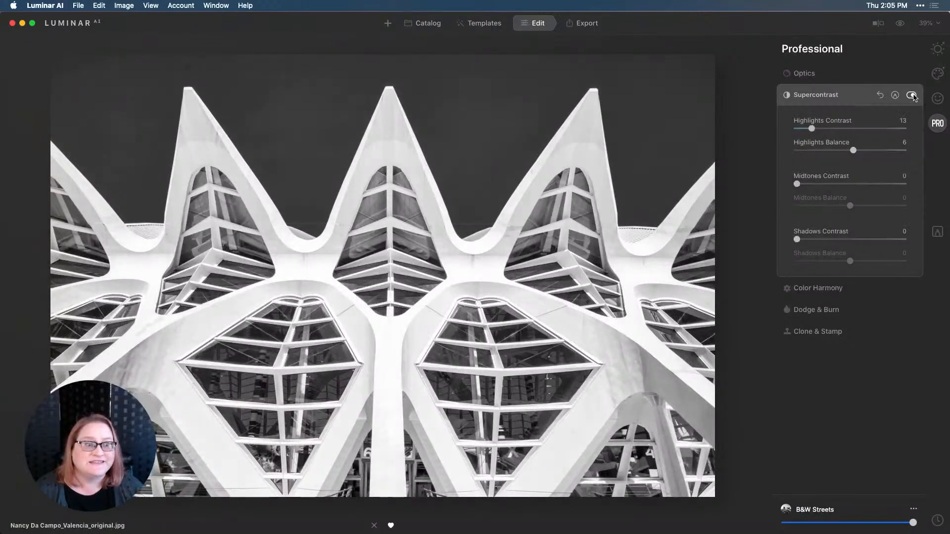
# Step: In Supercontrast, set Midtones Contrast to 43 with Balance -13, and Shadows Contrast to 46 with Balance 60
pyautogui.moveTo(798, 184); pyautogui.dragTo(842, 207)
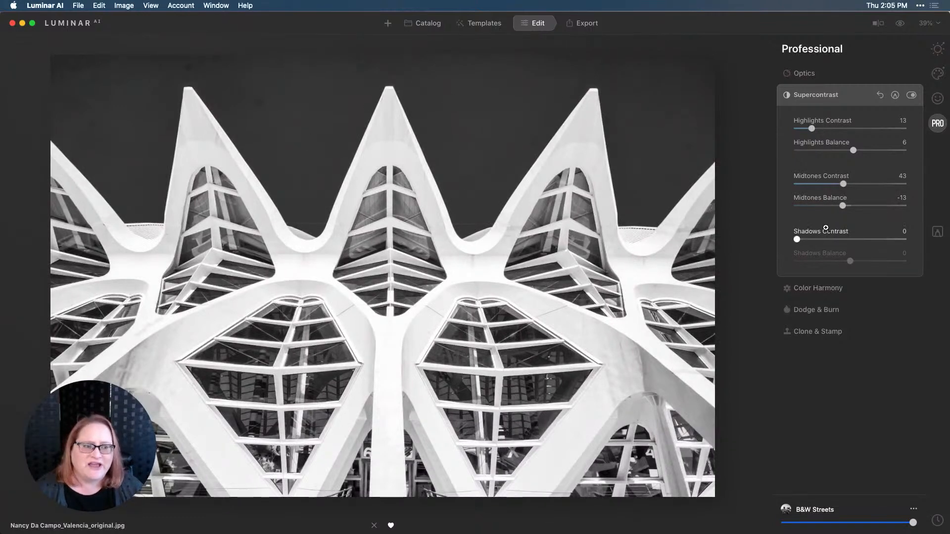
pyautogui.moveTo(796, 240); pyautogui.dragTo(885, 262)
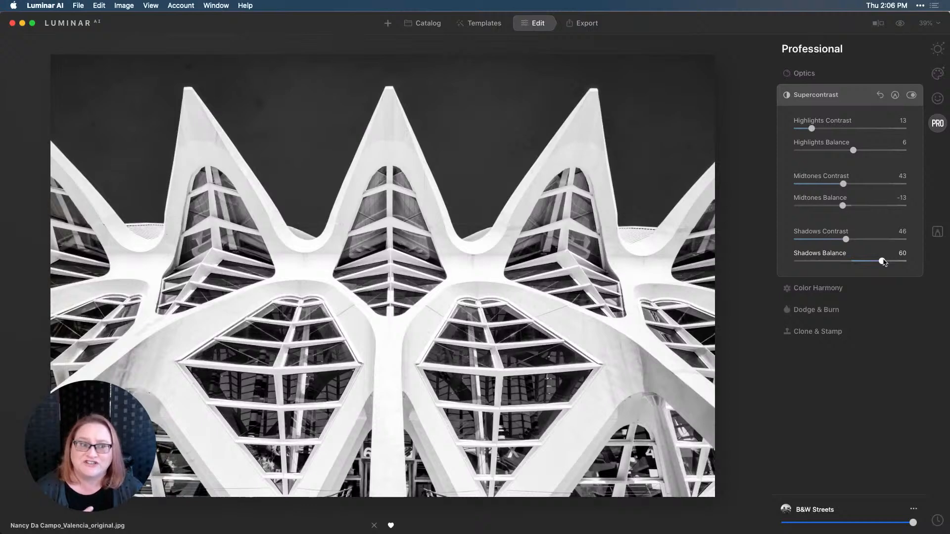
# Step: Compare the edited black-and-white photo with the original colour version and return to the edited view
pyautogui.click(901, 29)
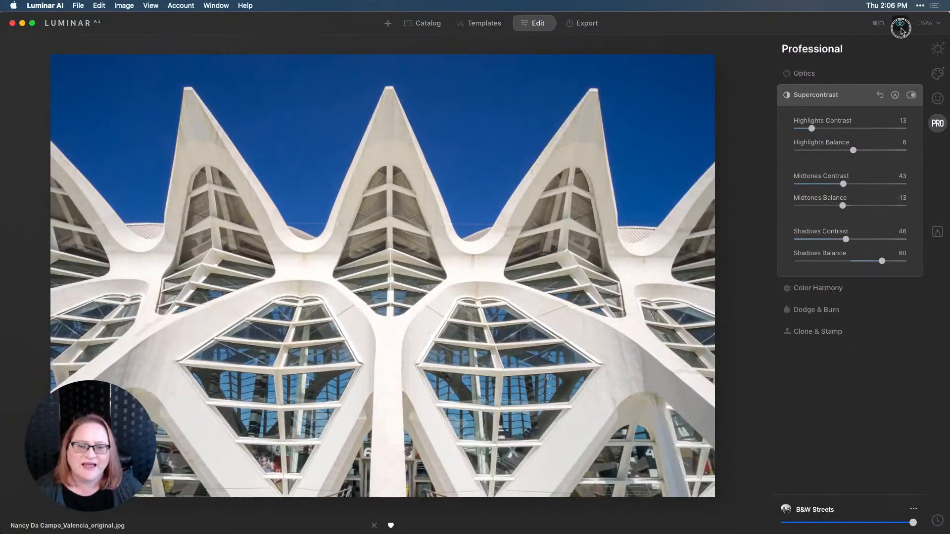
pyautogui.click(901, 28)
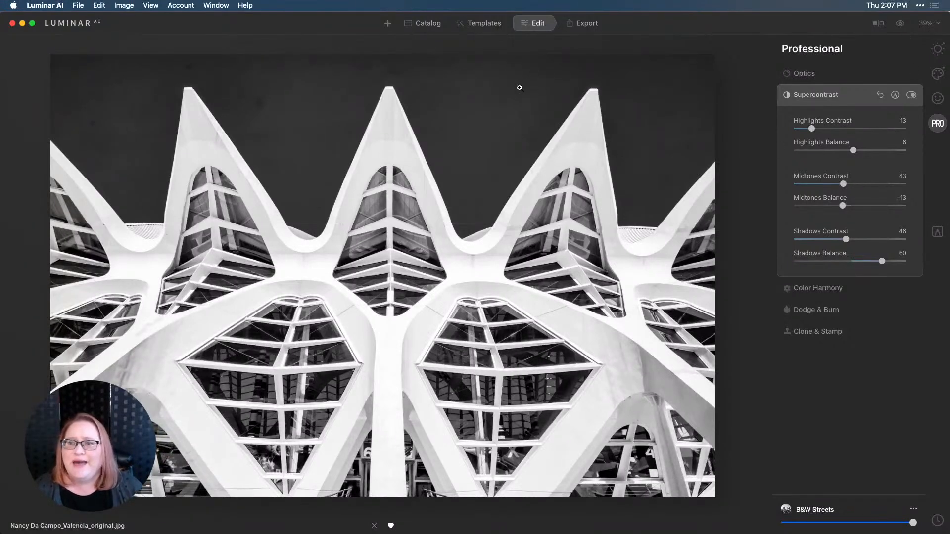
# Step: Show the histogram over the photo and turn on the highlight and shadow clipping warnings
pyautogui.click(152, 7)
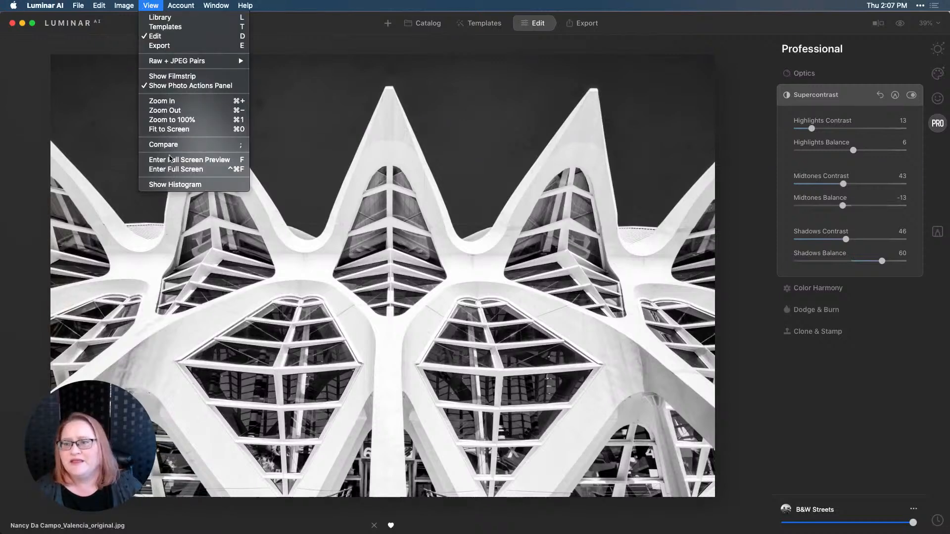
pyautogui.click(194, 186)
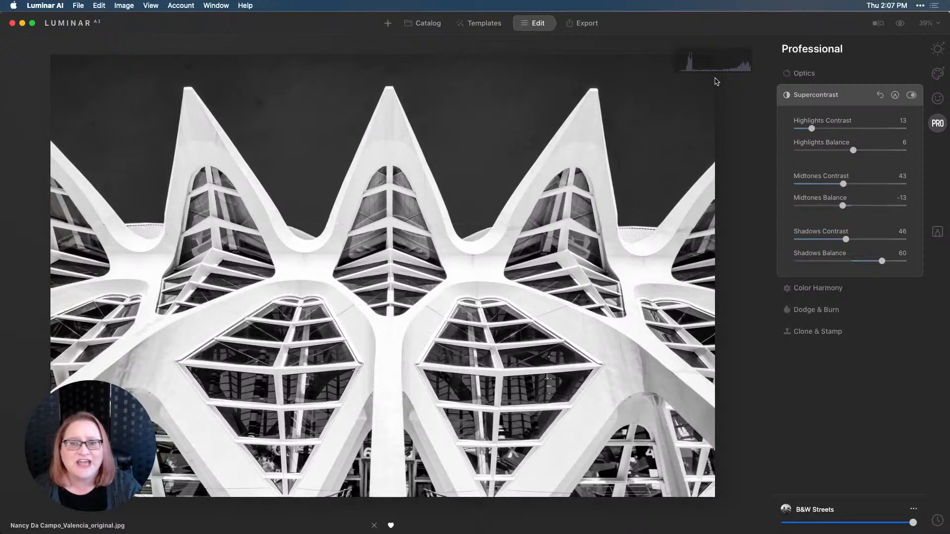
pyautogui.press('j')
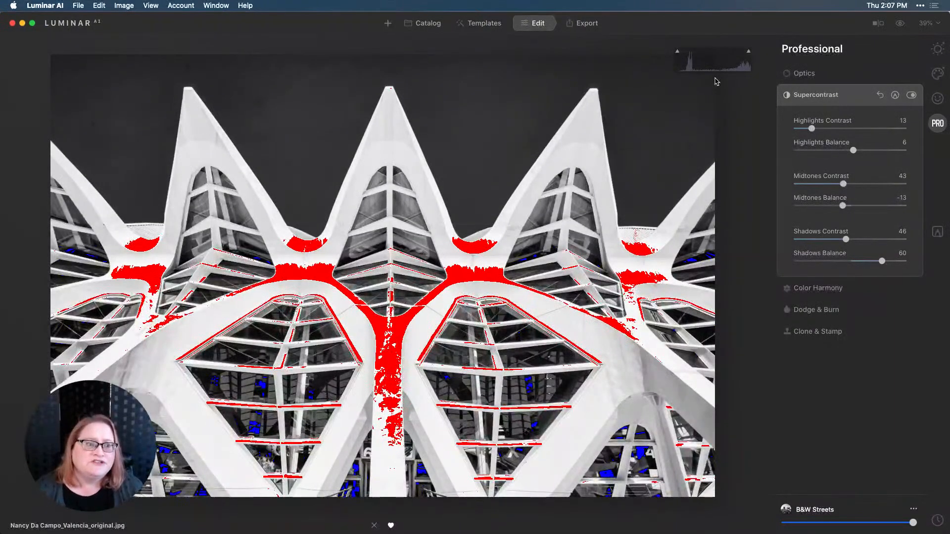
# Step: Inspect the Light tool's settings, including Blacks & Whites, against the clipped areas and turn off the clipping warnings
pyautogui.click(939, 50)
pyautogui.click(816, 117)
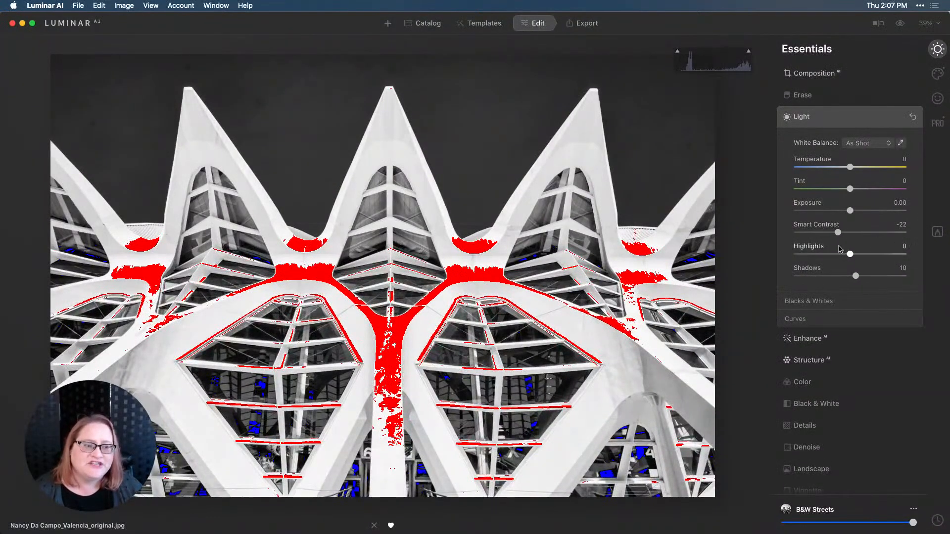
pyautogui.click(828, 301)
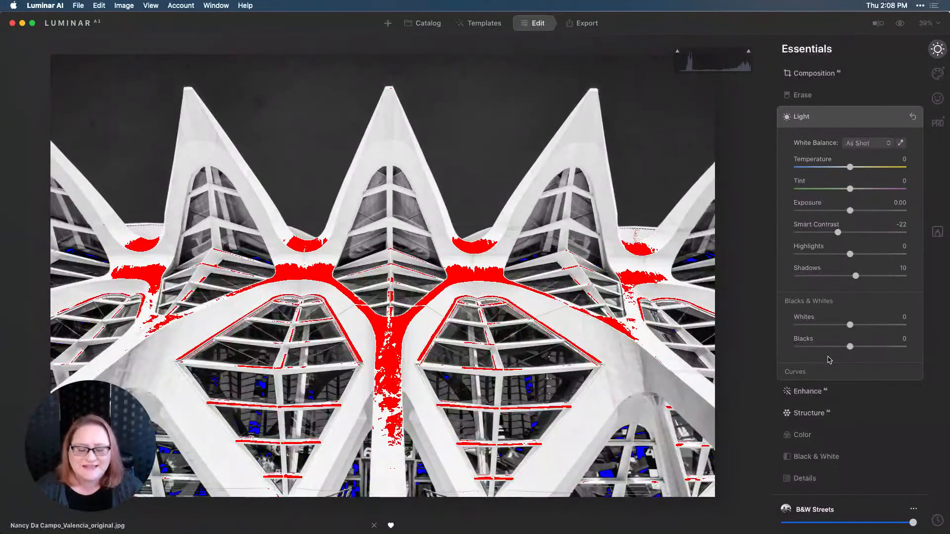
pyautogui.press('j')
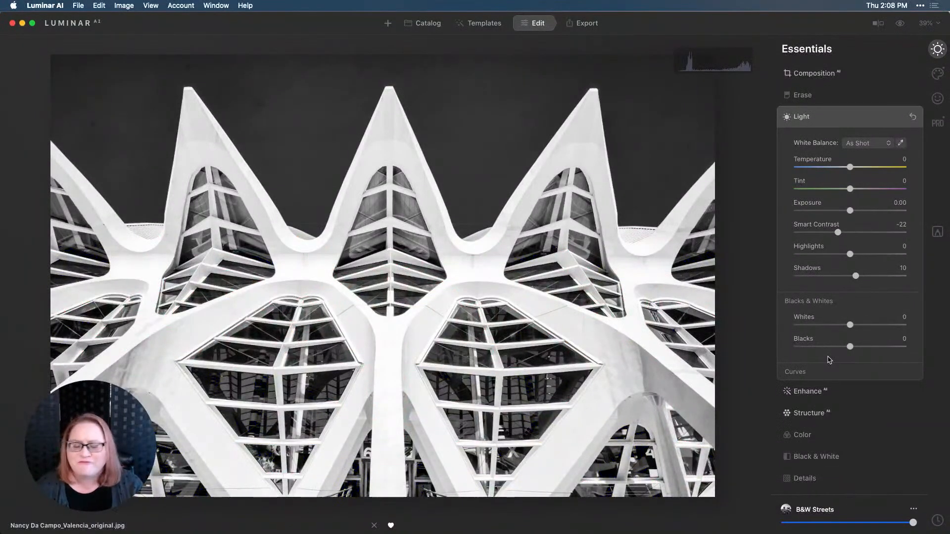